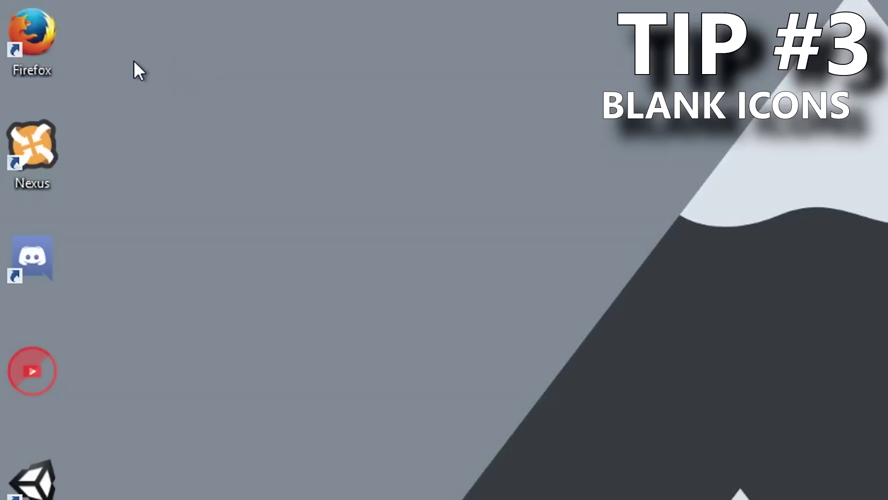
Rename the Firefox and Nexus shortcuts to a blank Alt+255 name so only icons show.
{"action": "right_click", "coordinate": [59, 47]}
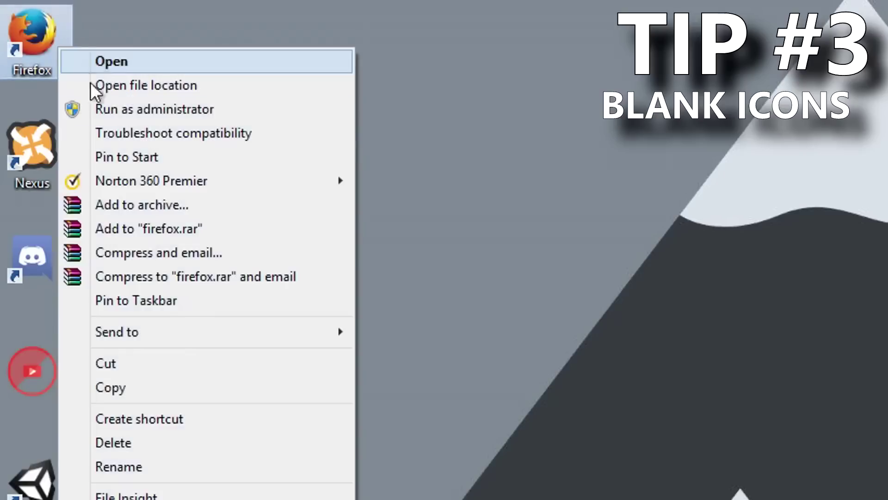
{"action": "left_click", "coordinate": [177, 467]}
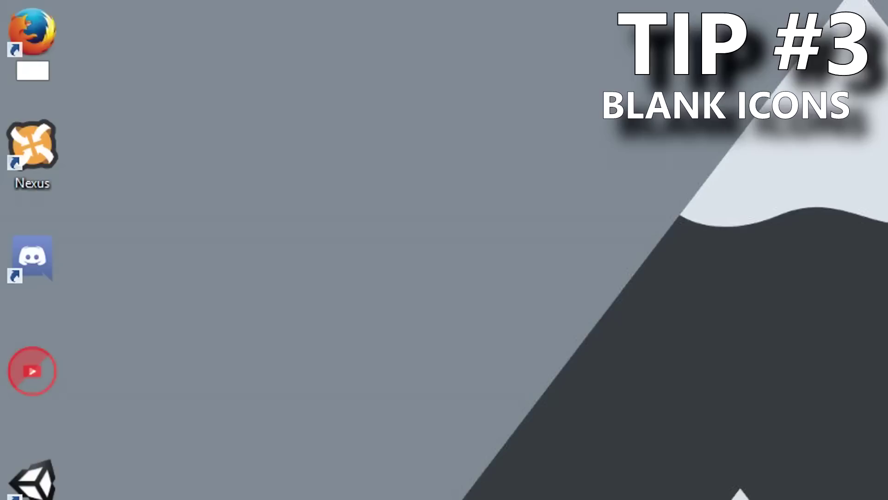
{"action": "key", "text": "Tab"}
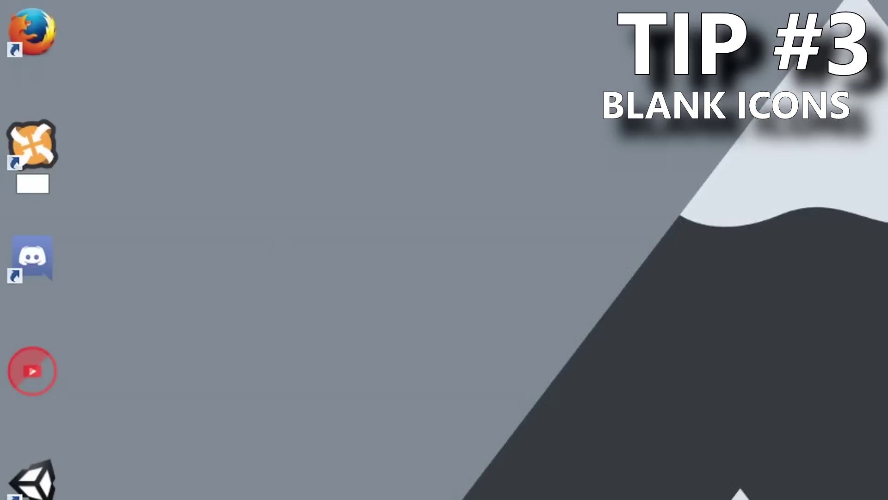
{"action": "key", "text": "Return"}
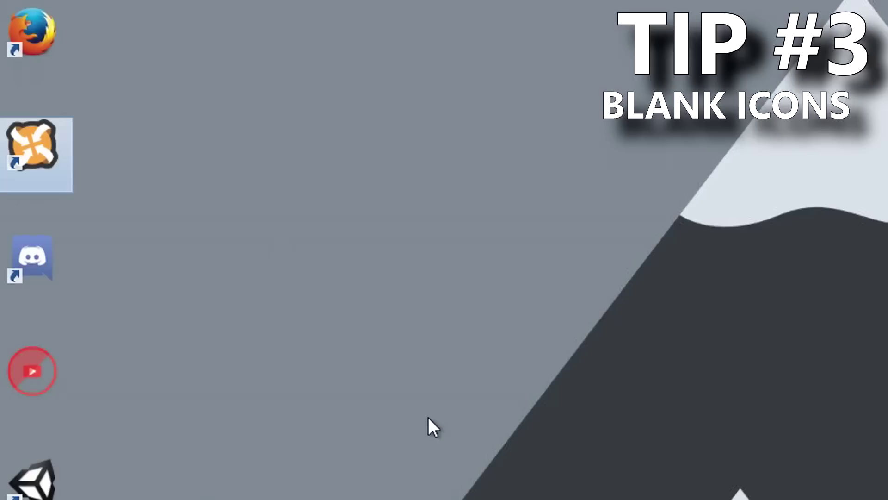
Deselect the Nexus shortcut to reveal the four loose files mid-desktop.
{"action": "left_click", "coordinate": [145, 197]}
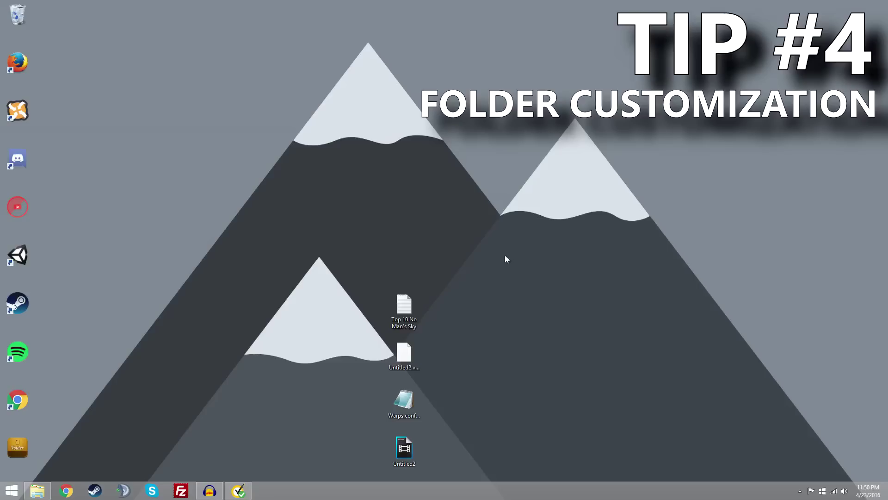
Create a new desktop folder and give it a blank Alt+255 name.
{"action": "right_click", "coordinate": [559, 254]}
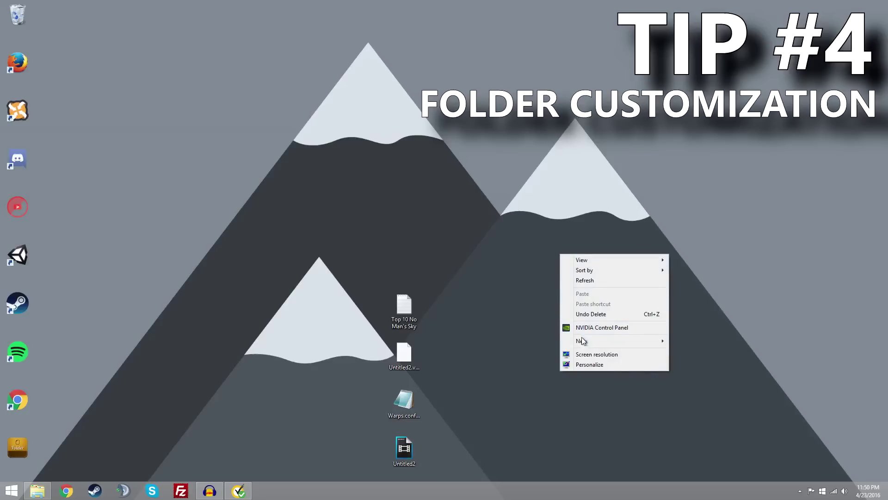
{"action": "mouse_move", "coordinate": [582, 341]}
{"action": "left_click", "coordinate": [692, 341]}
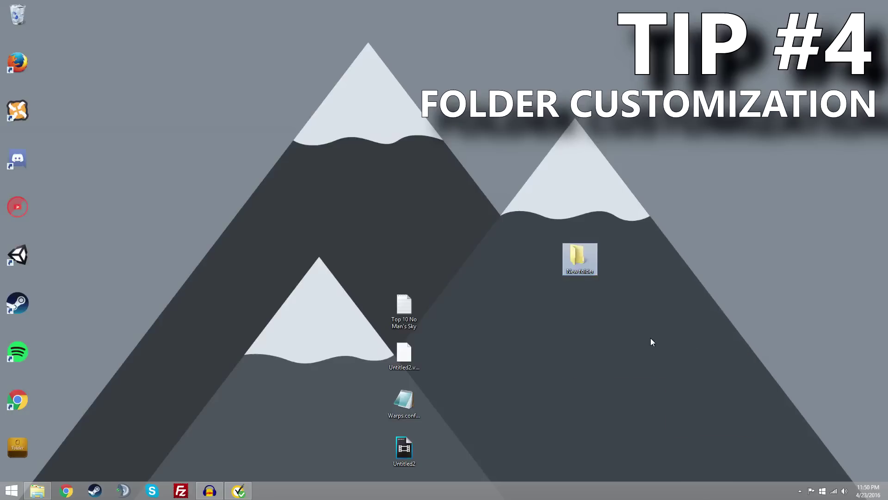
{"action": "right_click", "coordinate": [572, 267]}
{"action": "left_click", "coordinate": [614, 427]}
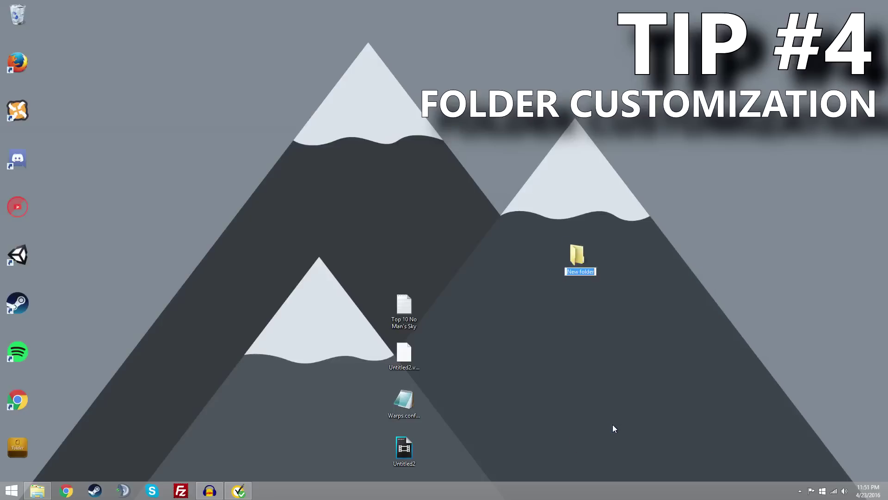
{"action": "key", "text": "Return"}
Move the four loose files into the blank folder and place it beside the Recycle Bin.
{"action": "left_click_drag", "start_coordinate": [466, 472], "coordinate": [337, 288]}
{"action": "left_click_drag", "start_coordinate": [414, 304], "coordinate": [62, 27]}
{"action": "left_click_drag", "start_coordinate": [62, 27], "coordinate": [62, 27]}
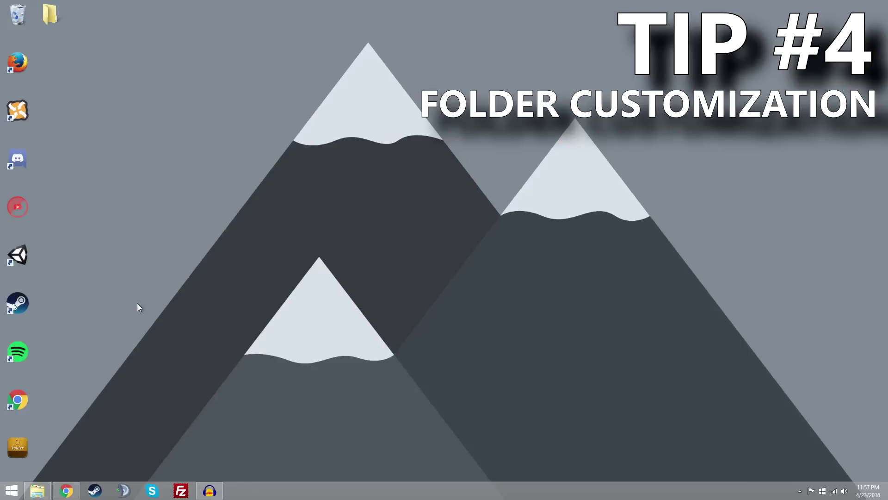
Go from IconArchive's Folder Icons to the Series Season Folder set and its '1' icon page.
{"action": "left_click", "coordinate": [67, 490]}
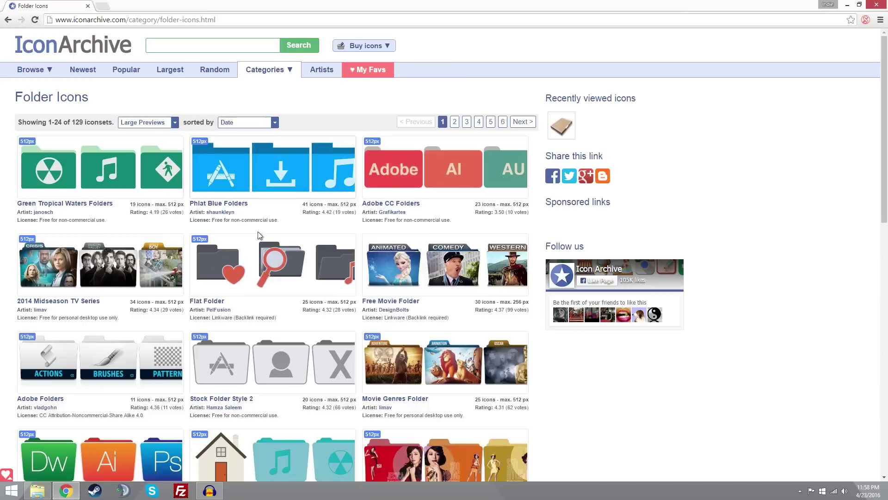
{"action": "scroll", "coordinate": [324, 232], "scroll_direction": "down", "scroll_amount": 7}
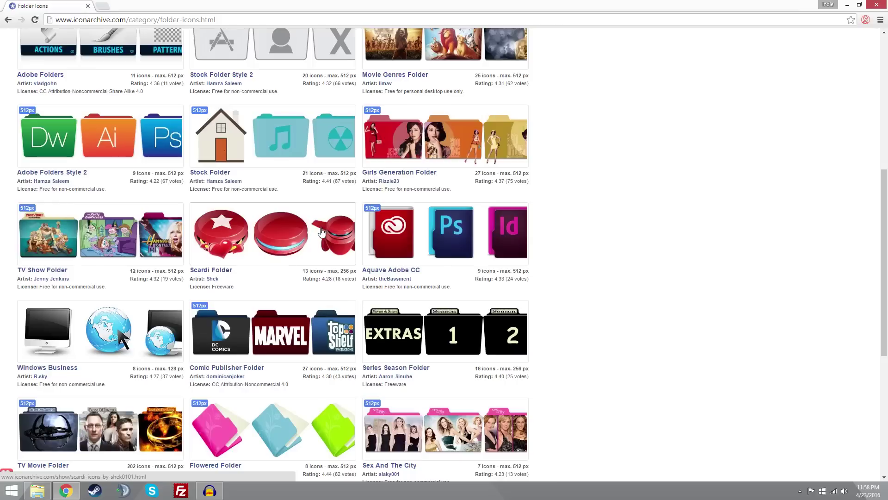
{"action": "scroll", "coordinate": [324, 232], "scroll_direction": "down", "scroll_amount": 6}
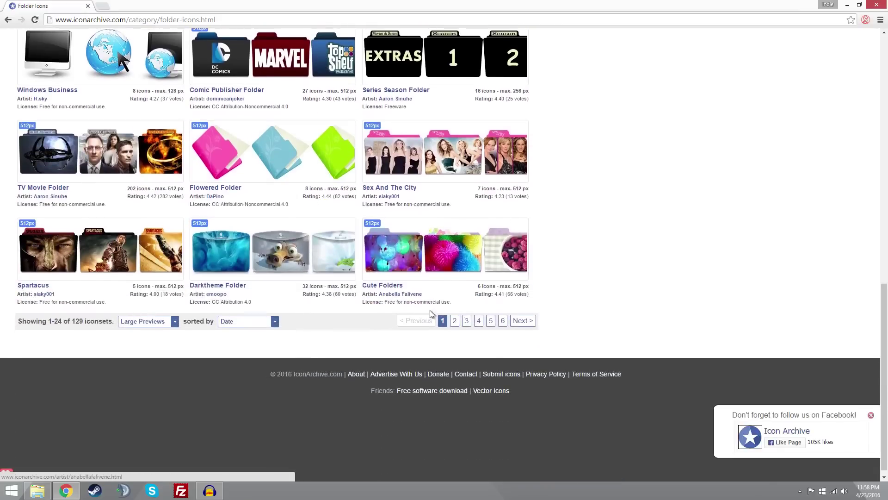
{"action": "scroll", "coordinate": [445, 324], "scroll_direction": "up", "scroll_amount": 4}
{"action": "left_click", "coordinate": [447, 249]}
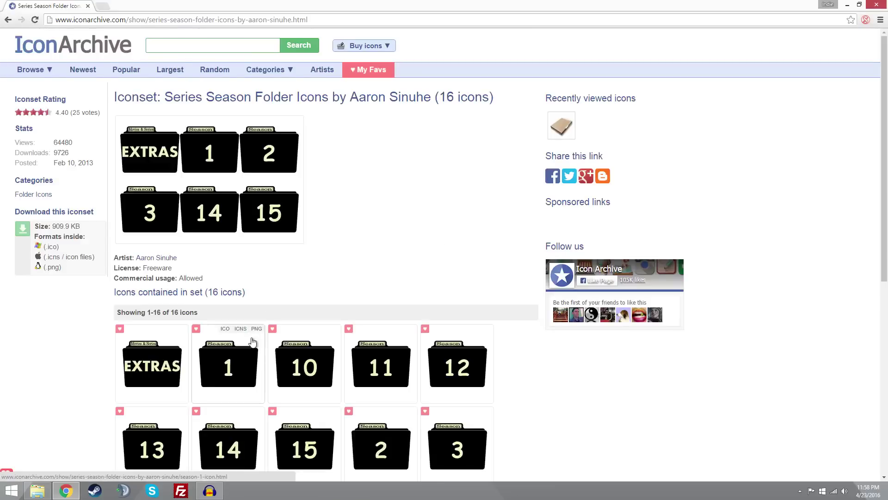
{"action": "scroll", "coordinate": [233, 328], "scroll_direction": "down", "scroll_amount": 1}
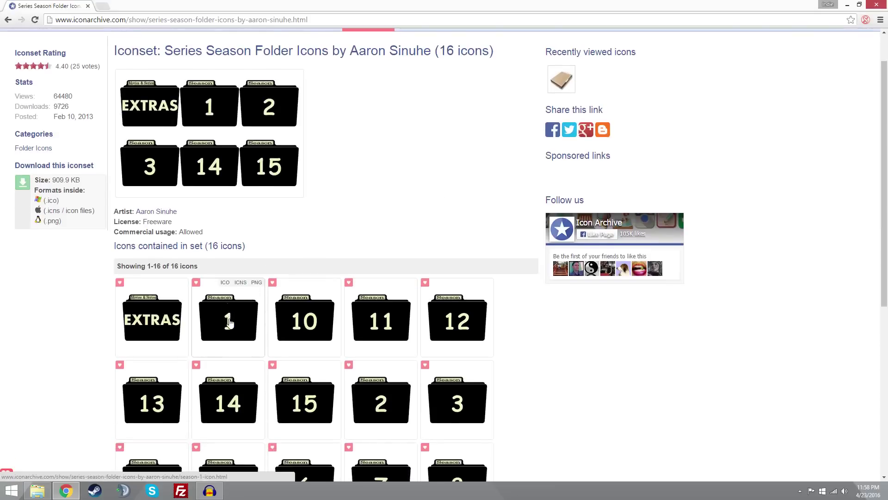
{"action": "left_click", "coordinate": [230, 323]}
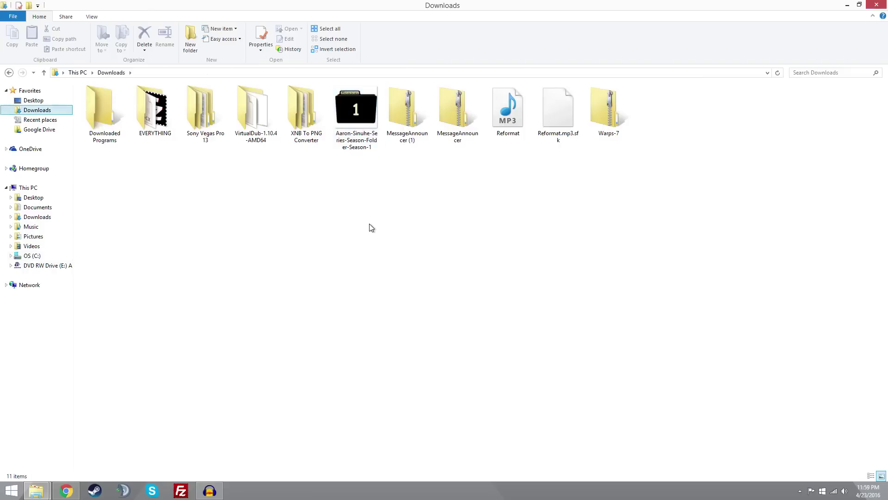
Drag the downloaded Season 1 icon file out of the Downloads folder.
{"action": "left_click_drag", "start_coordinate": [349, 118], "coordinate": [68, 212]}
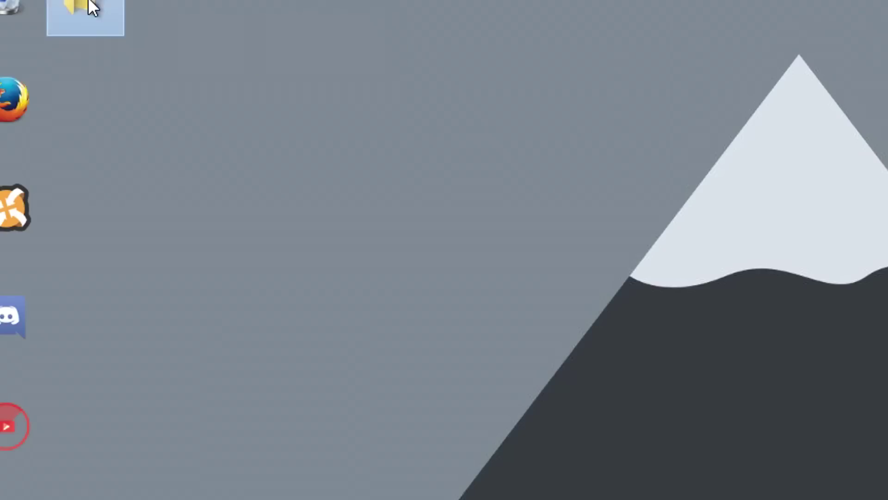
Open the blank folder's Customize > Change Icon options and browse for an icon file.
{"action": "right_click", "coordinate": [54, 21]}
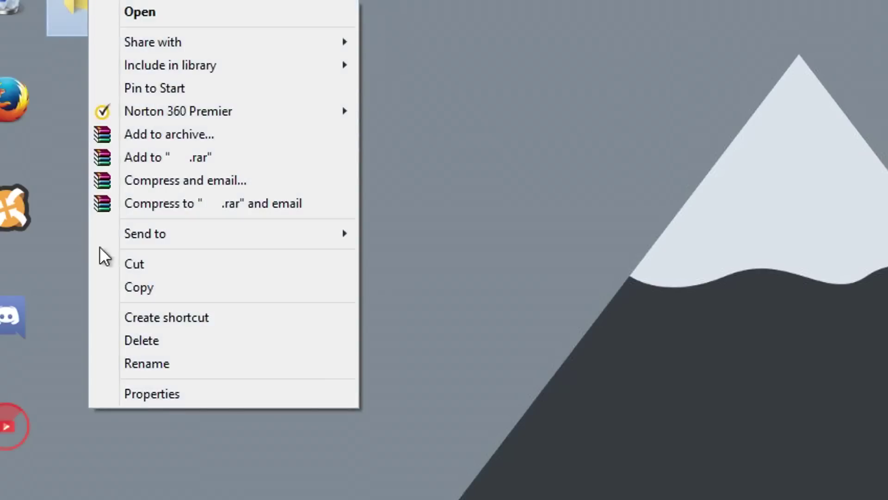
{"action": "left_click", "coordinate": [121, 394]}
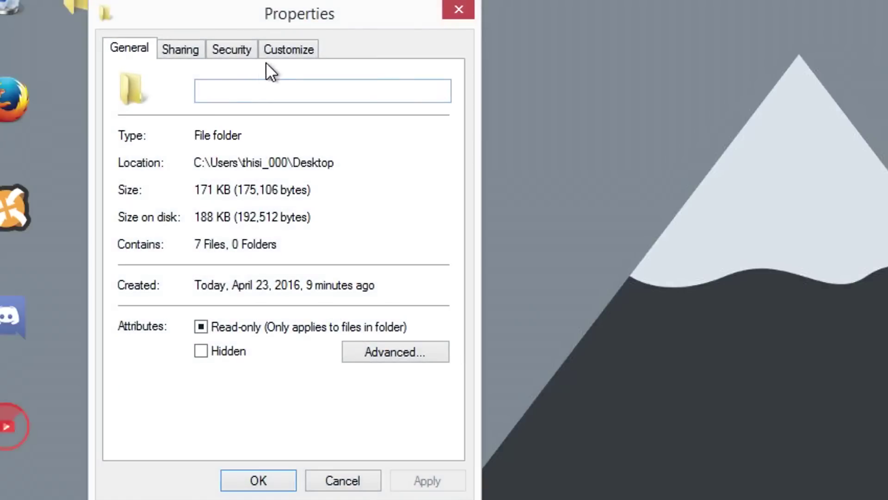
{"action": "left_click", "coordinate": [271, 55]}
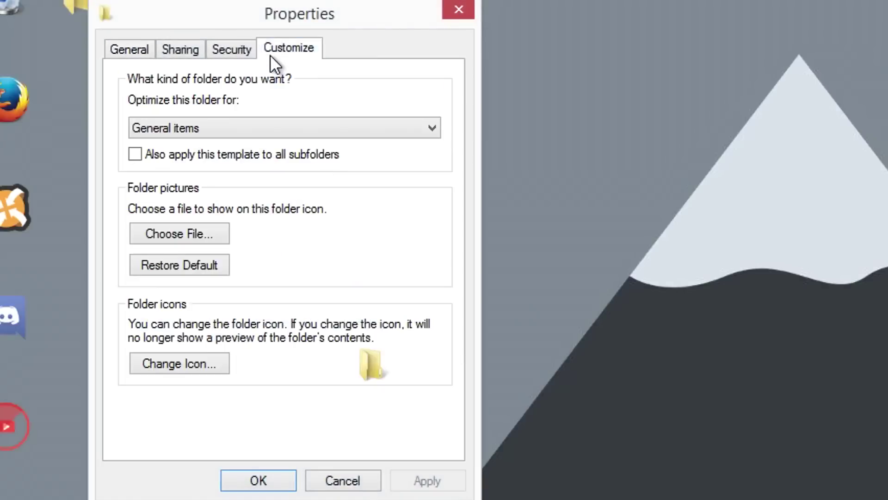
{"action": "left_click", "coordinate": [224, 360]}
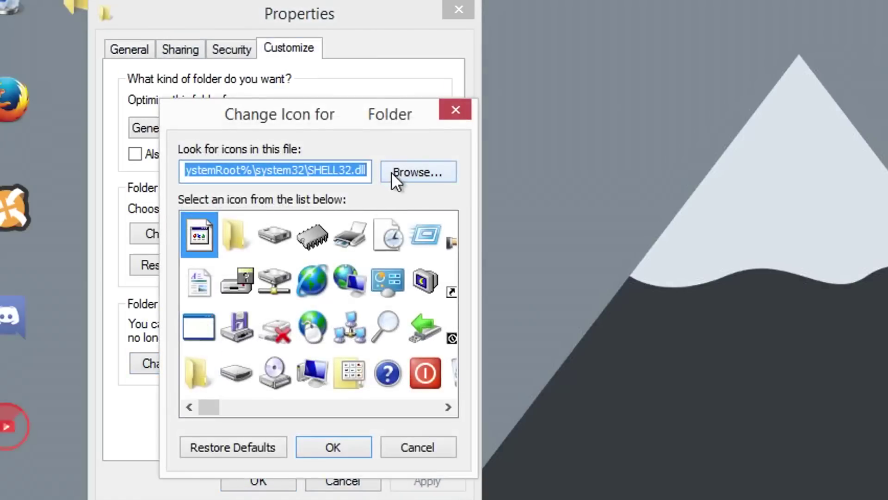
{"action": "left_click", "coordinate": [416, 173]}
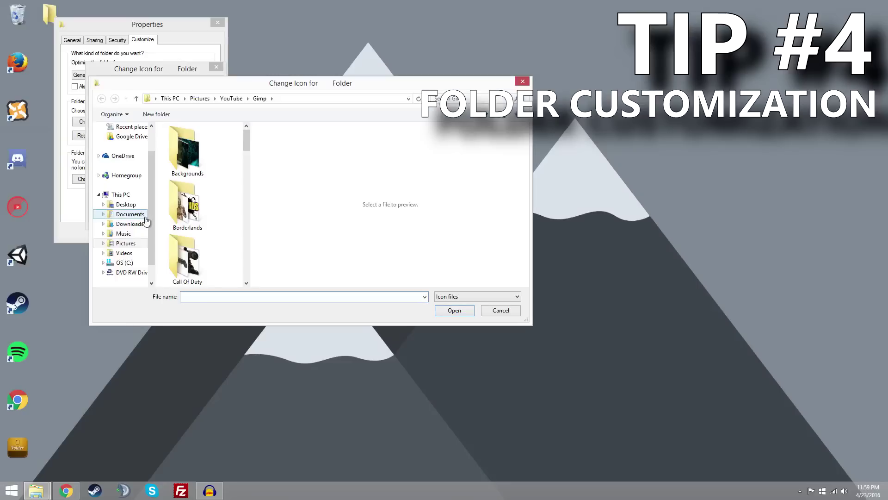
Load the Season 1 .ico from Documents, pick the '1' icon and apply it.
{"action": "left_click", "coordinate": [142, 217]}
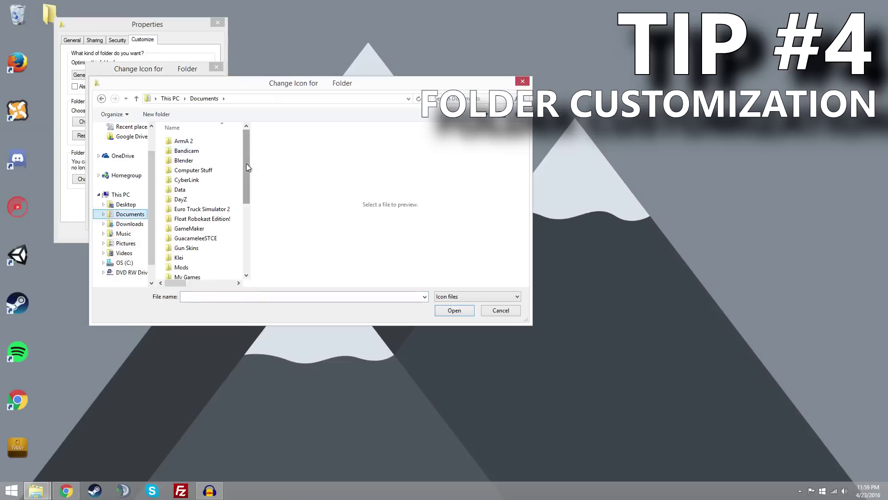
{"action": "left_click_drag", "start_coordinate": [246, 163], "coordinate": [246, 233]}
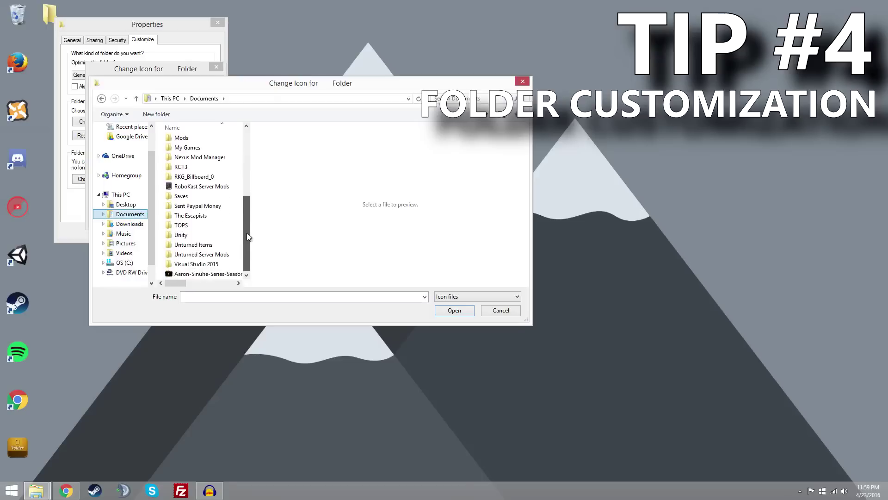
{"action": "right_click", "coordinate": [221, 274]}
{"action": "left_click", "coordinate": [233, 275]}
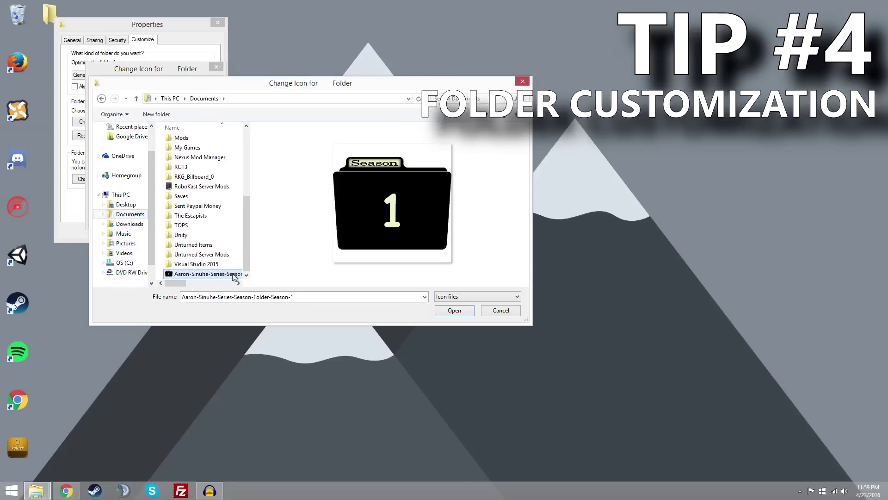
{"action": "left_click", "coordinate": [455, 310]}
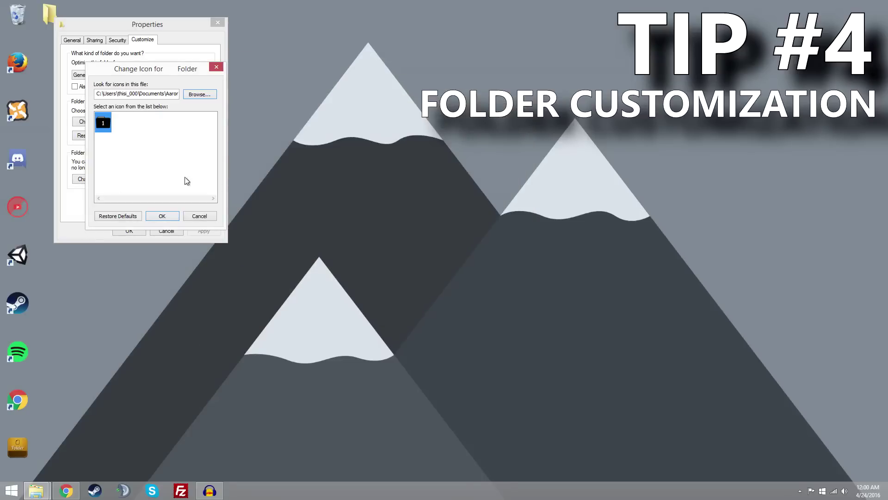
{"action": "left_click", "coordinate": [167, 215]}
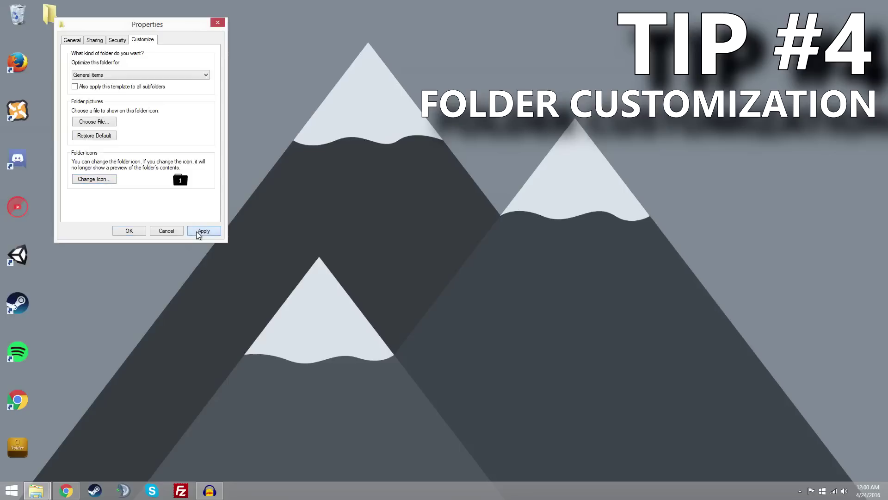
{"action": "left_click", "coordinate": [201, 231]}
{"action": "left_click", "coordinate": [217, 21]}
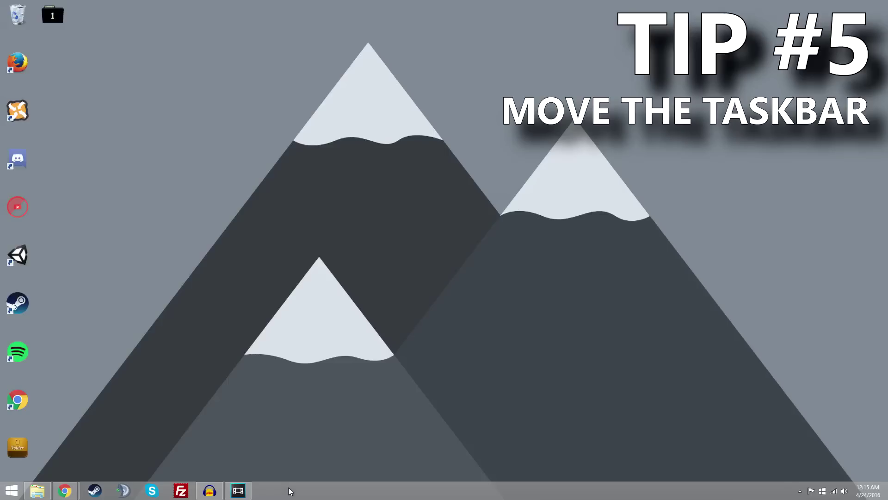
Unlock and dock the taskbar on the right edge, then put the 1 folder last in the icon column.
{"action": "right_click", "coordinate": [289, 490]}
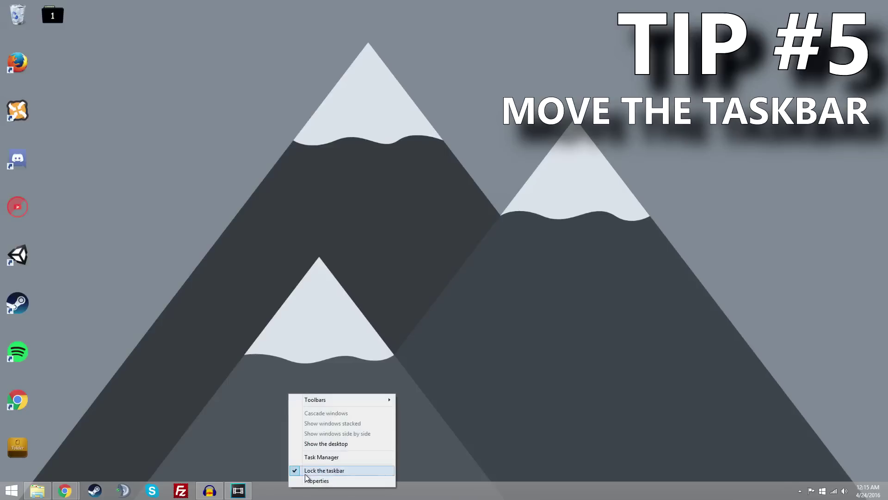
{"action": "left_click", "coordinate": [306, 473]}
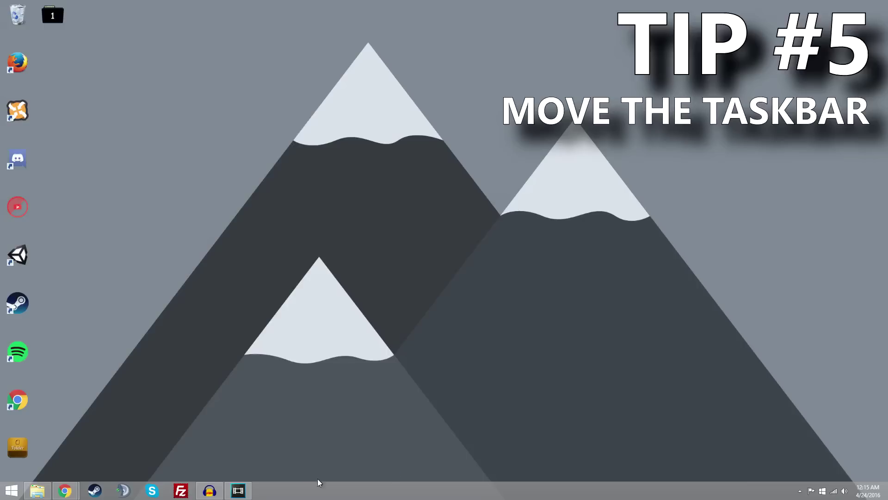
{"action": "left_click_drag", "start_coordinate": [324, 494], "coordinate": [298, 5]}
{"action": "left_click_drag", "start_coordinate": [76, 6], "coordinate": [602, 463]}
{"action": "left_click_drag", "start_coordinate": [764, 319], "coordinate": [820, 242]}
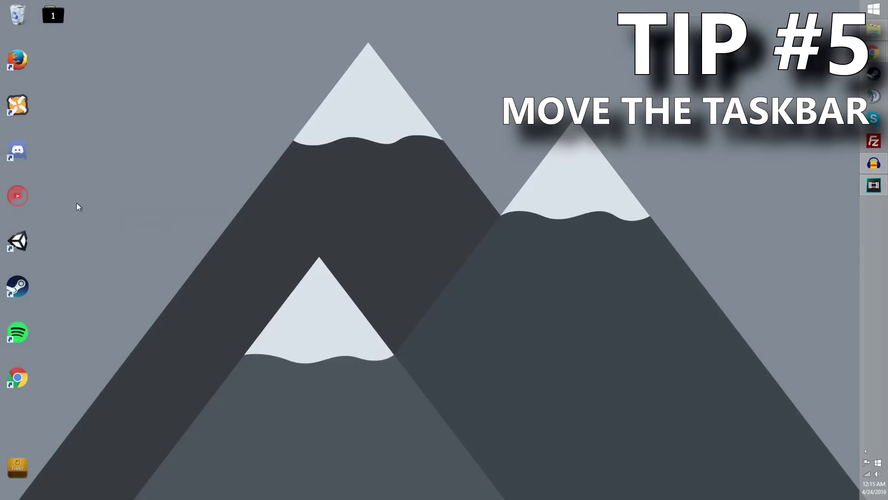
{"action": "left_click_drag", "start_coordinate": [32, 456], "coordinate": [32, 410]}
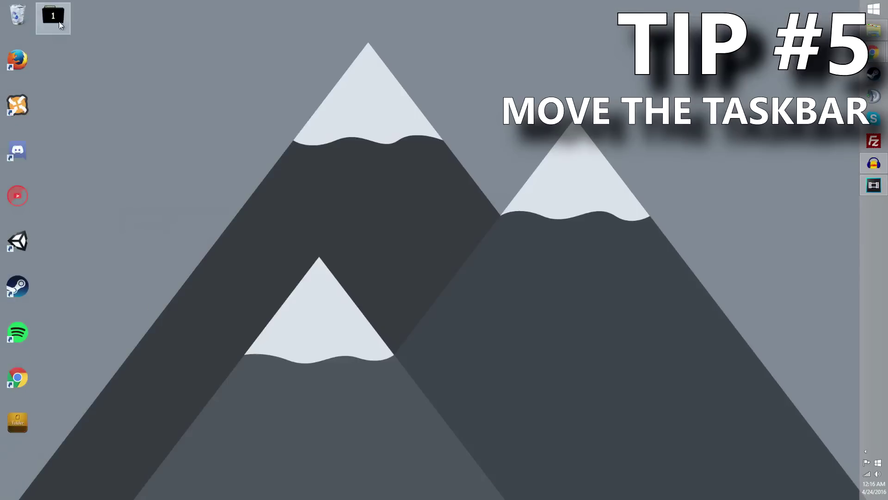
{"action": "left_click_drag", "start_coordinate": [54, 22], "coordinate": [41, 479]}
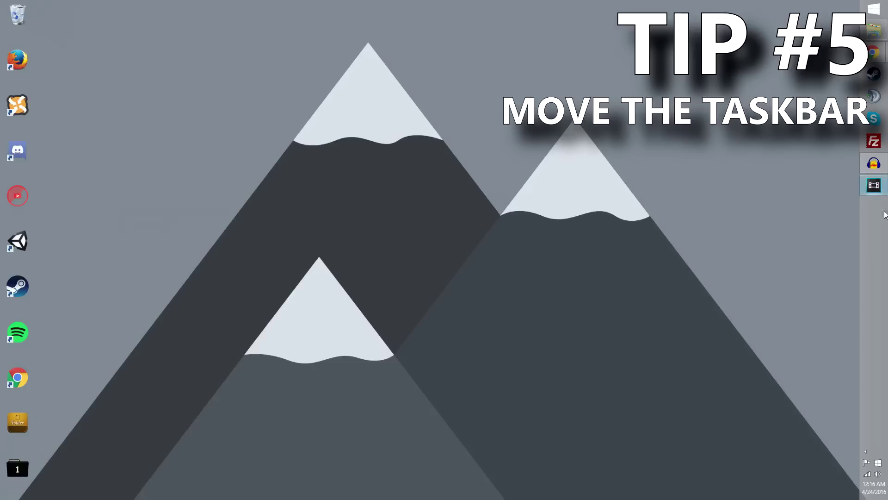